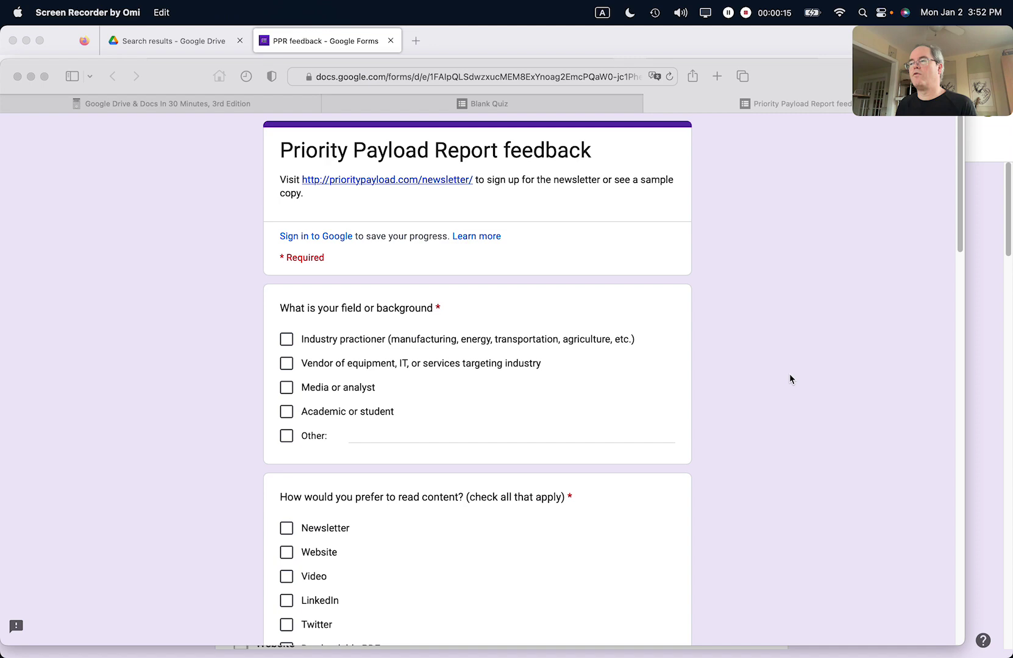
scroll(789, 380, "down", 10)
scroll(789, 379, "down", 10)
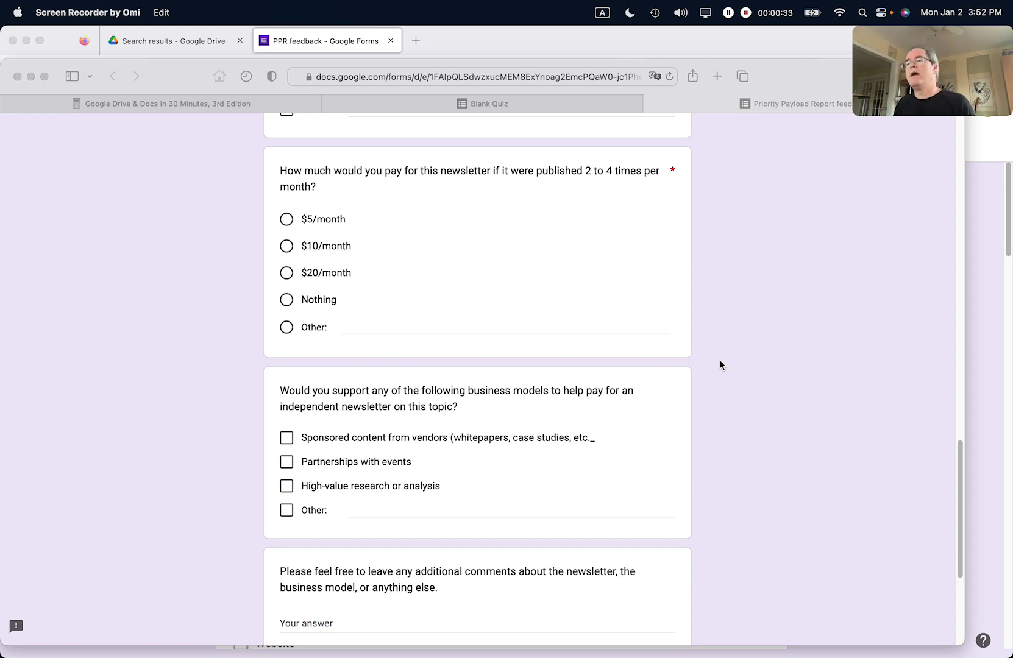
Switch to the Firefox form editor and open the Priority Payload Report feedback form's settings
key("cmd+Tab")
key("super+Tab")
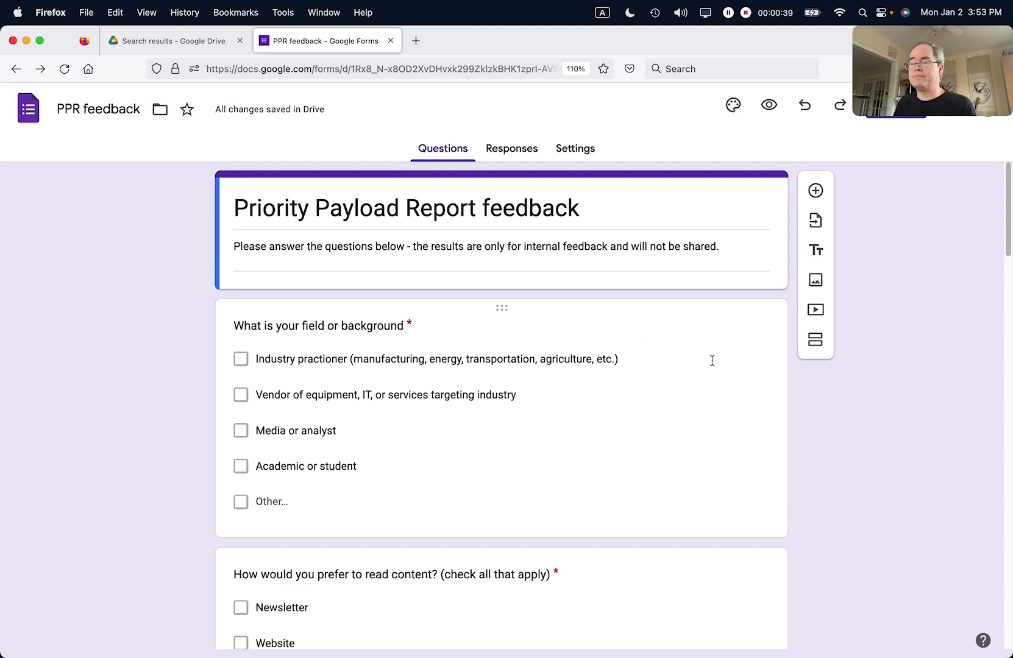
scroll(682, 360, "down", 7)
scroll(683, 360, "up", 7)
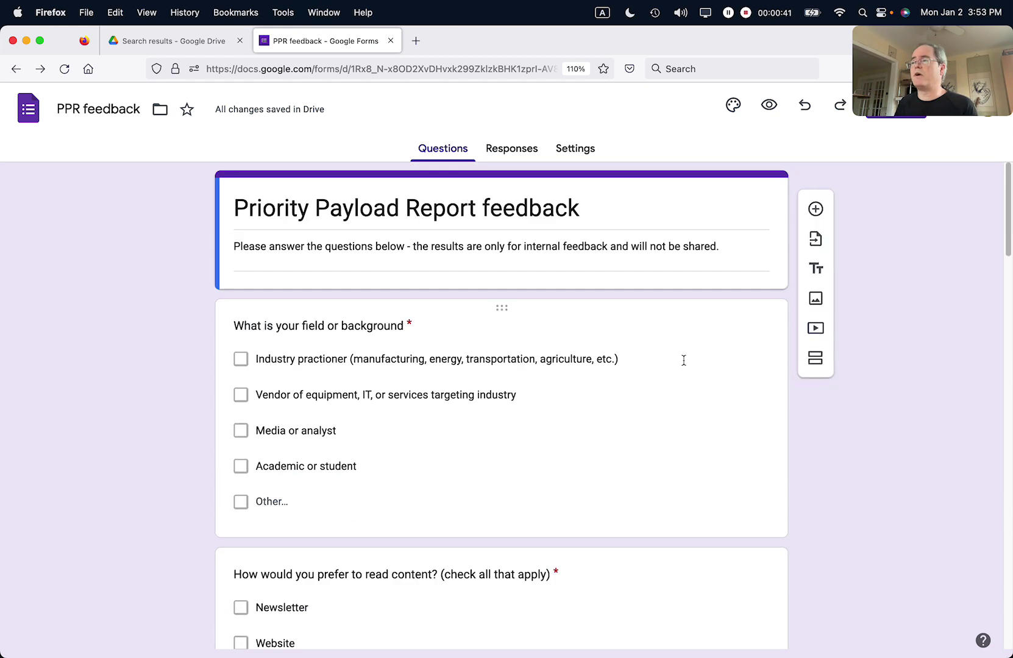
left_click(573, 154)
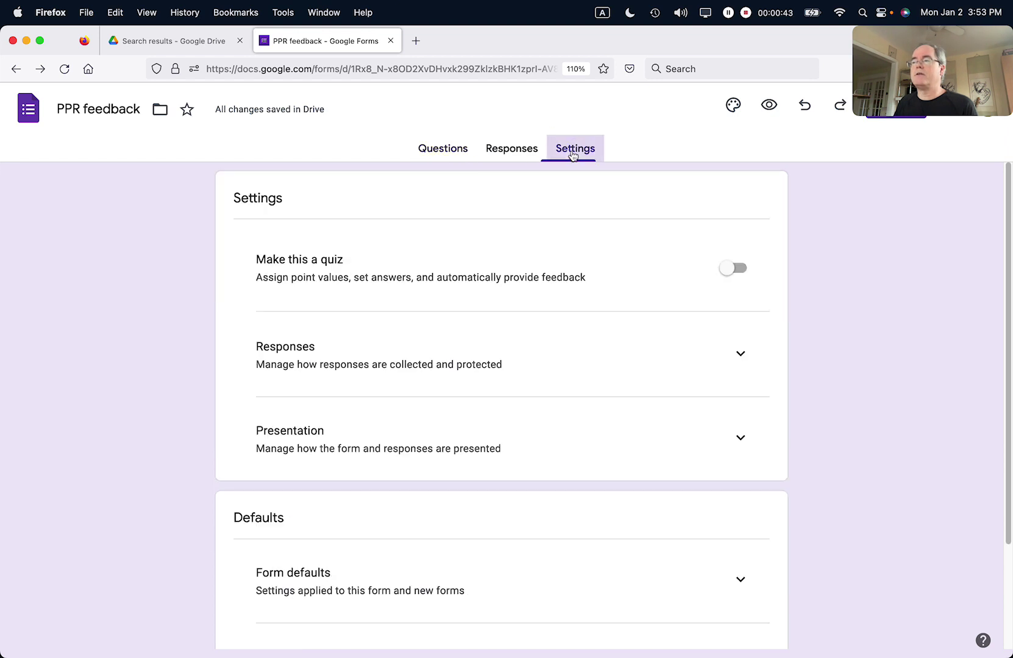
Turn on Show progress bar in the Presentation settings
left_click(742, 441)
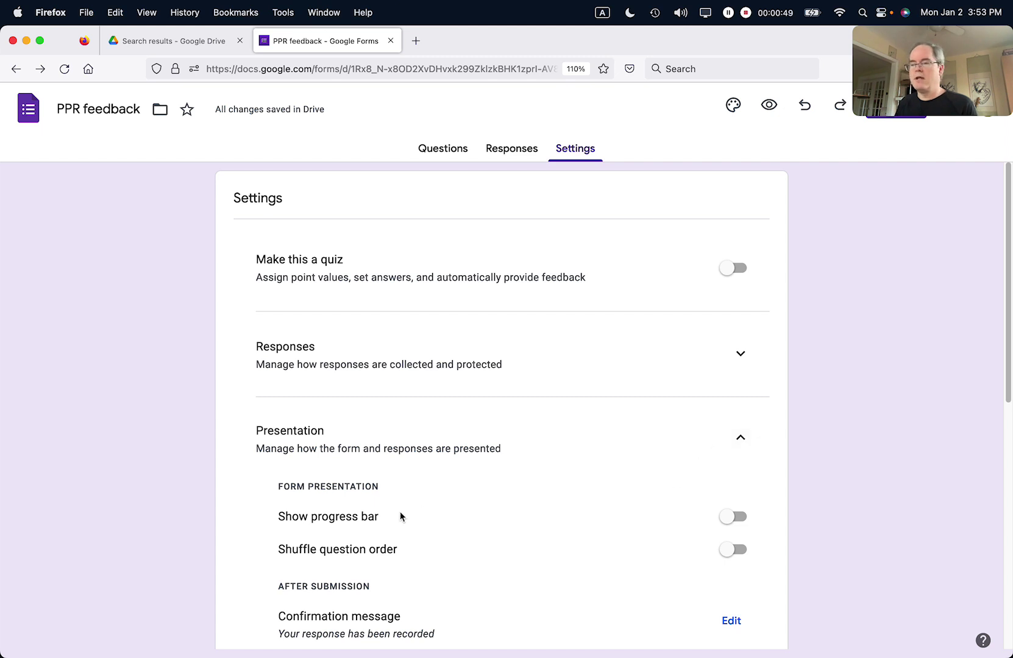
left_click_drag(278, 520, 394, 520)
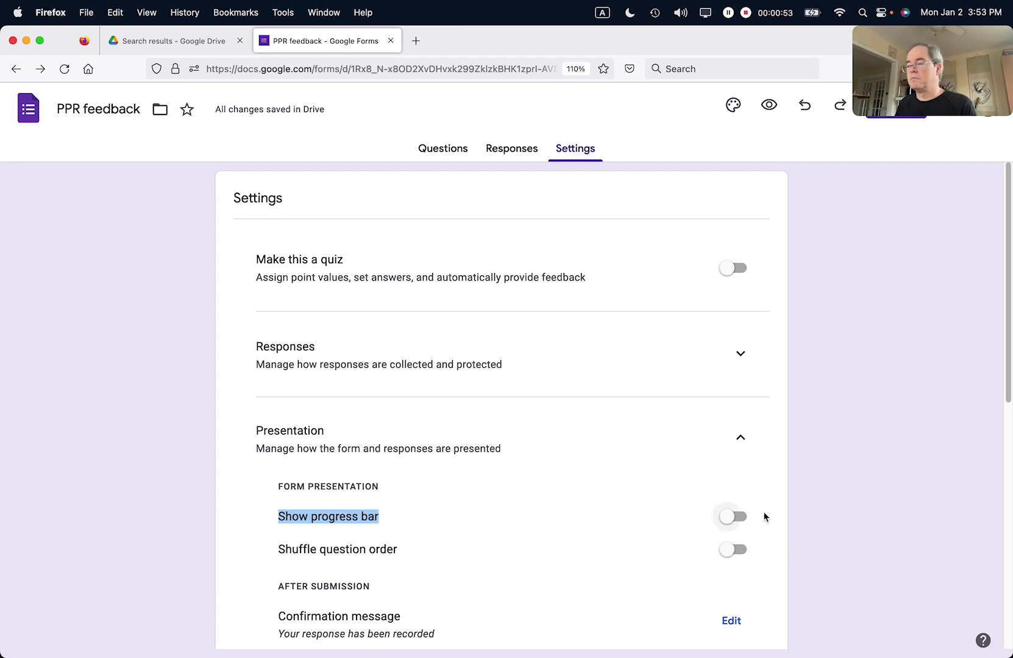
left_click(744, 519)
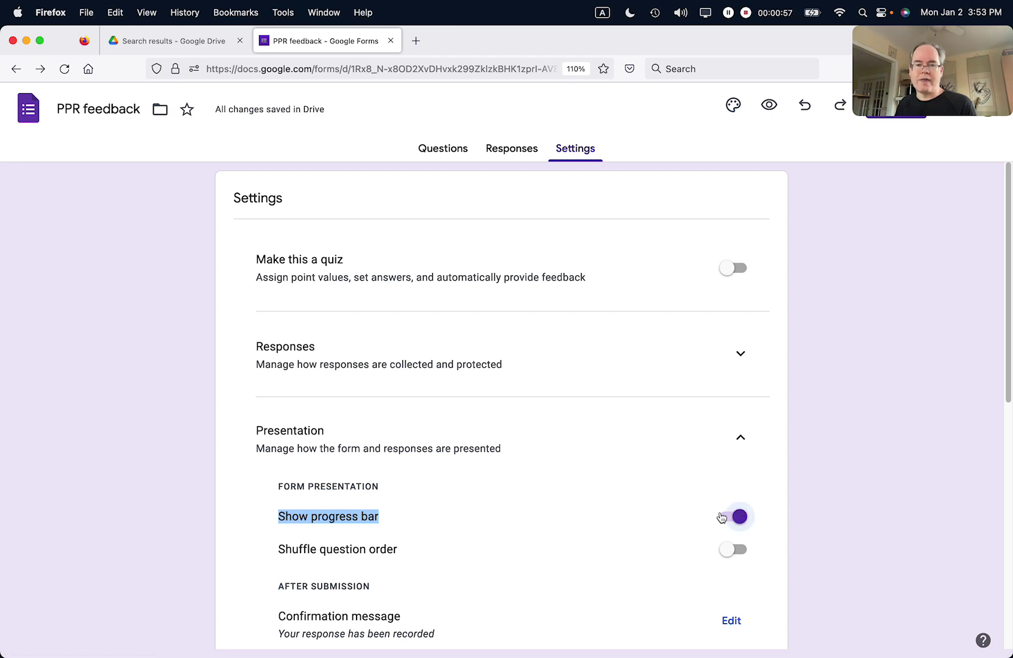
scroll(720, 511, "down", 3)
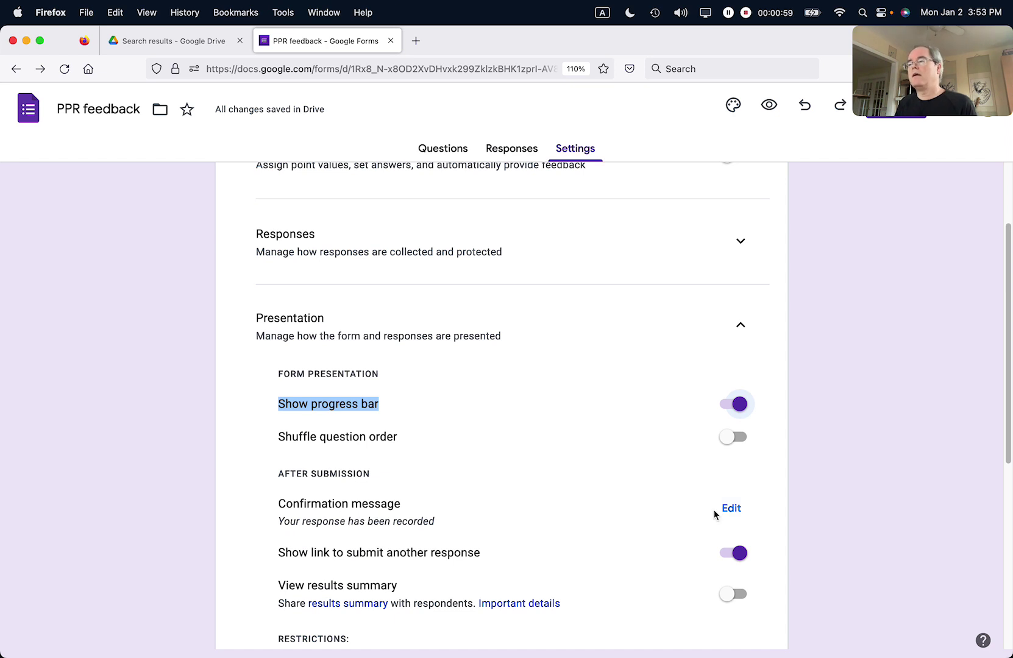
scroll(716, 512, "up", 3)
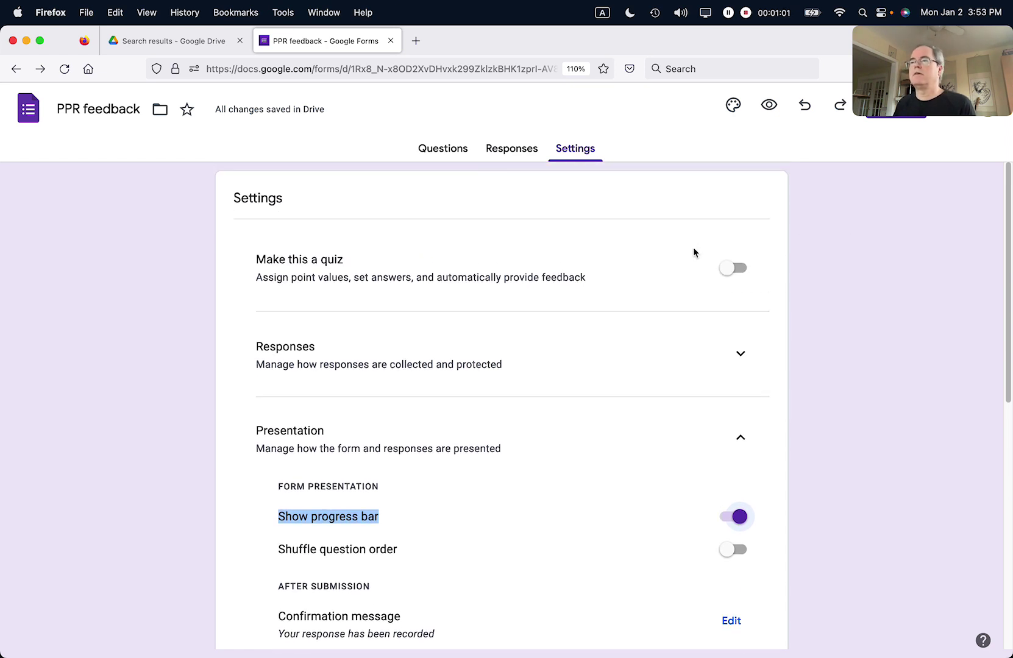
Copy the form's share link from the Send options and switch to Safari
left_click(434, 151)
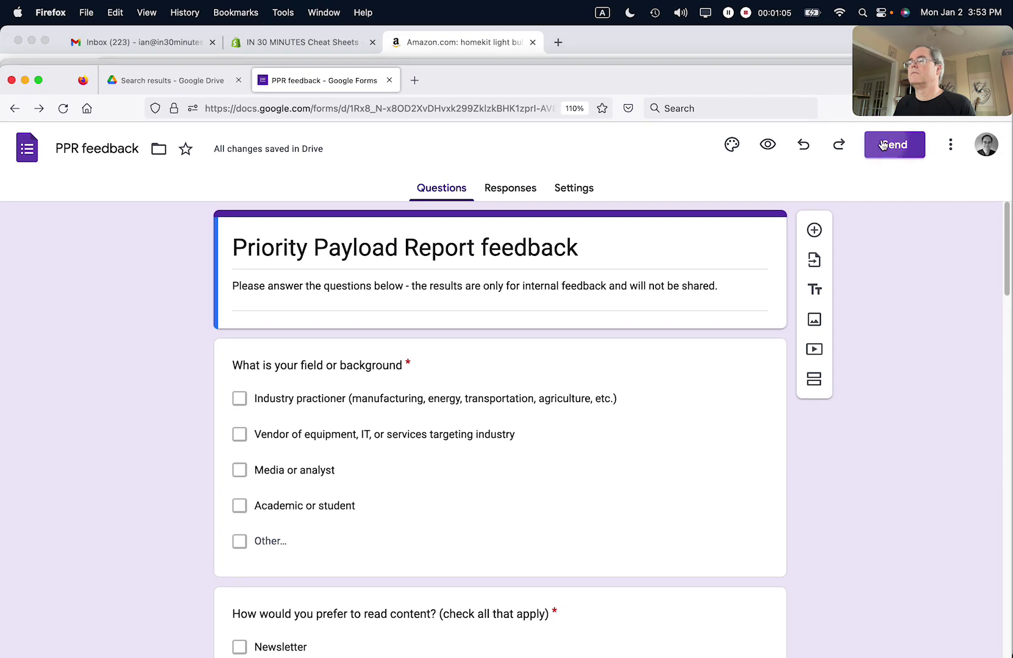
left_click(886, 144)
left_click(447, 259)
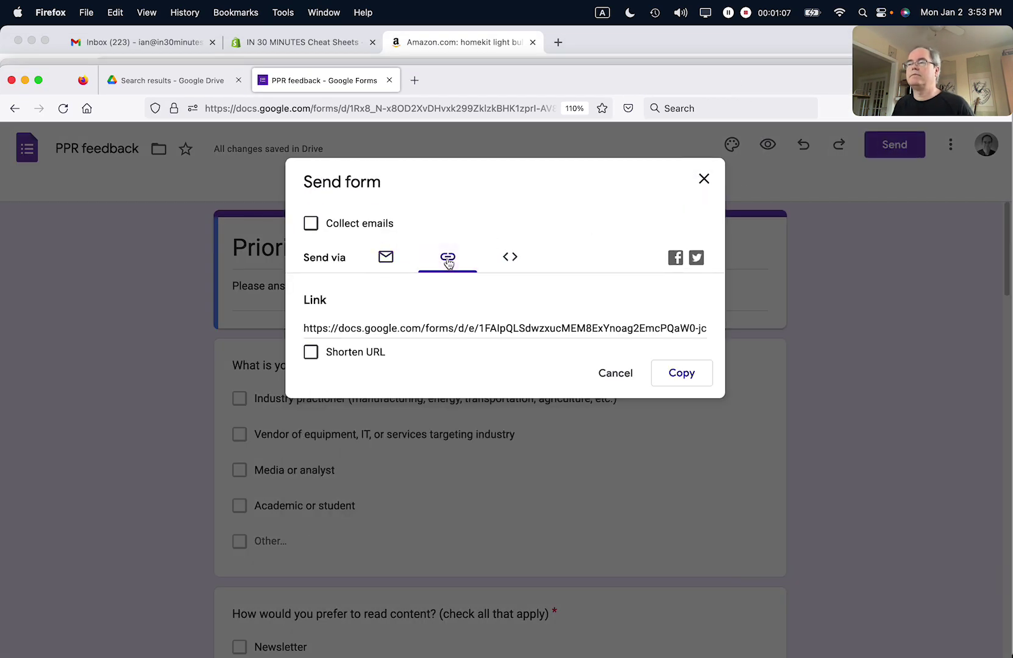
left_click(680, 390)
key("super+Tab")
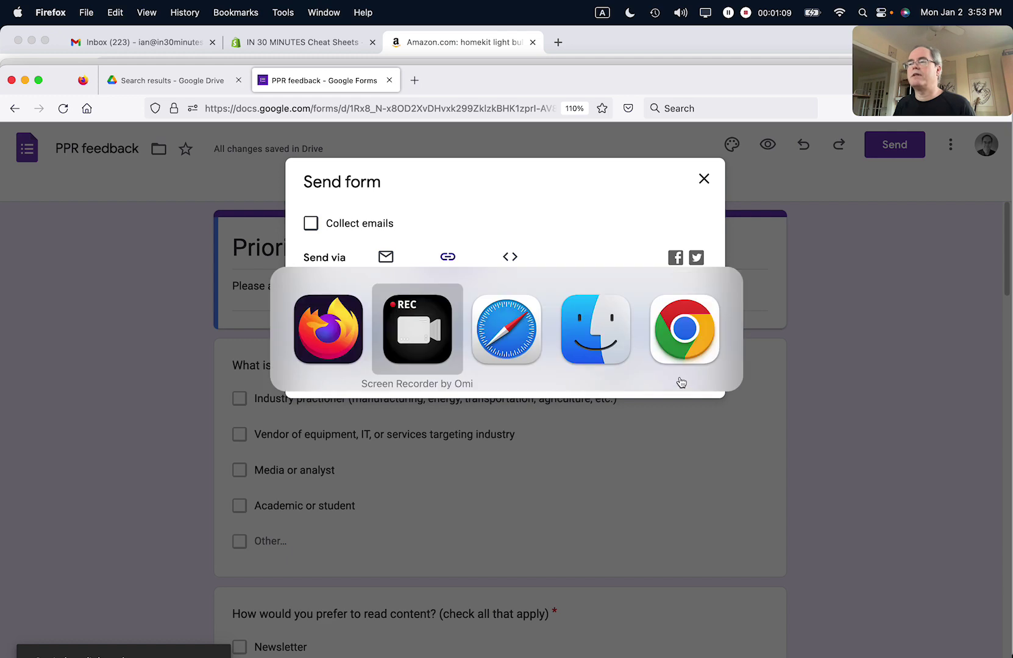
key("super+Tab")
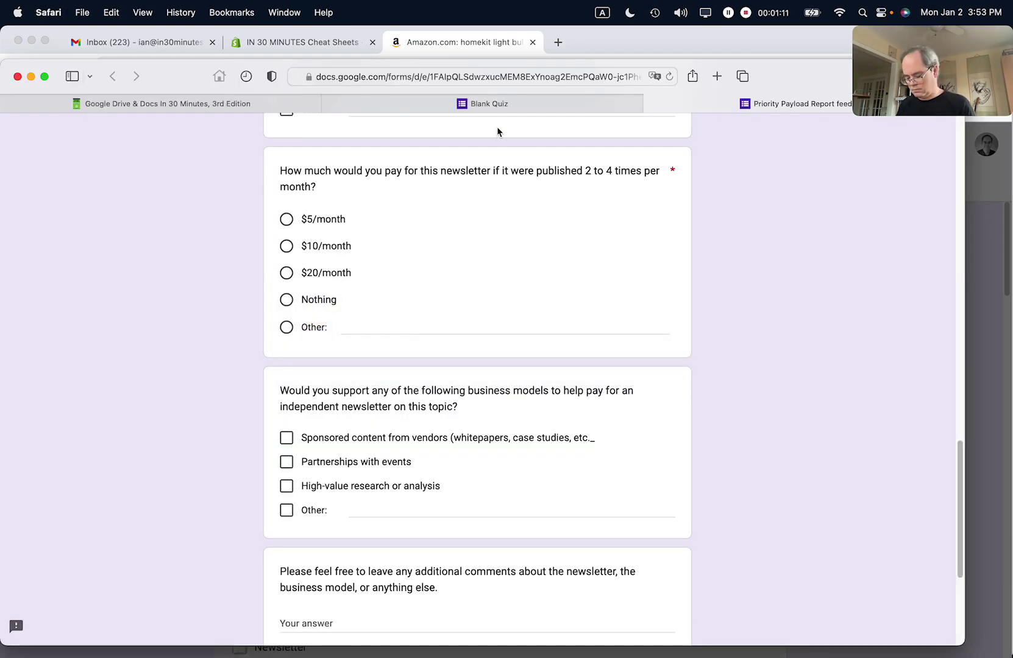
Reload the live form, answer Industry practitioner, Newsletter and length 1, and check the Page 1 of 1 bar
key("super+l")
key("super+v")
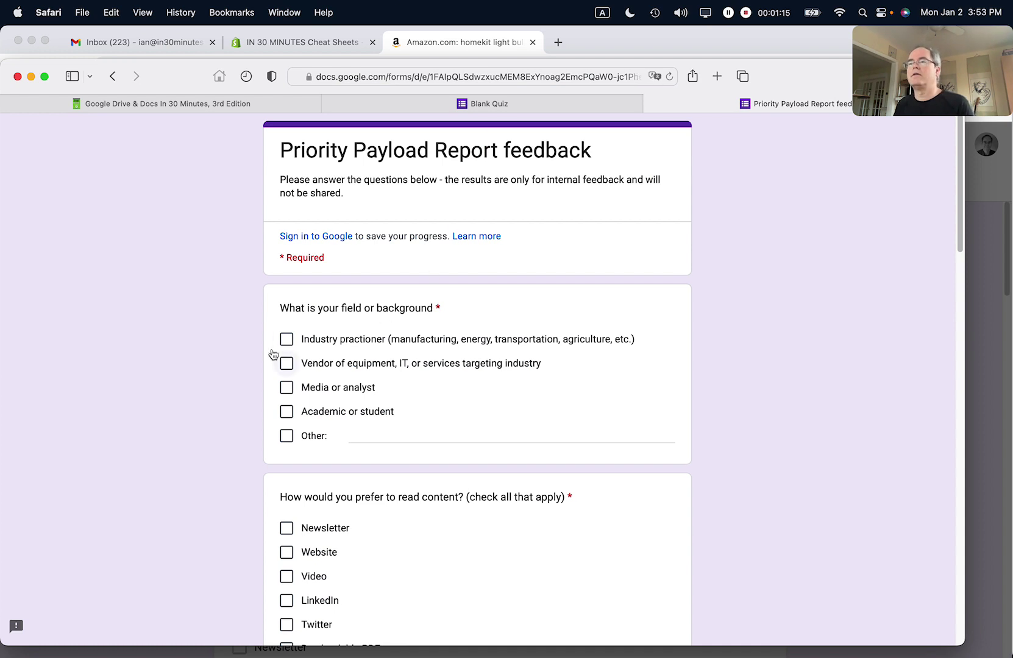
left_click(286, 340)
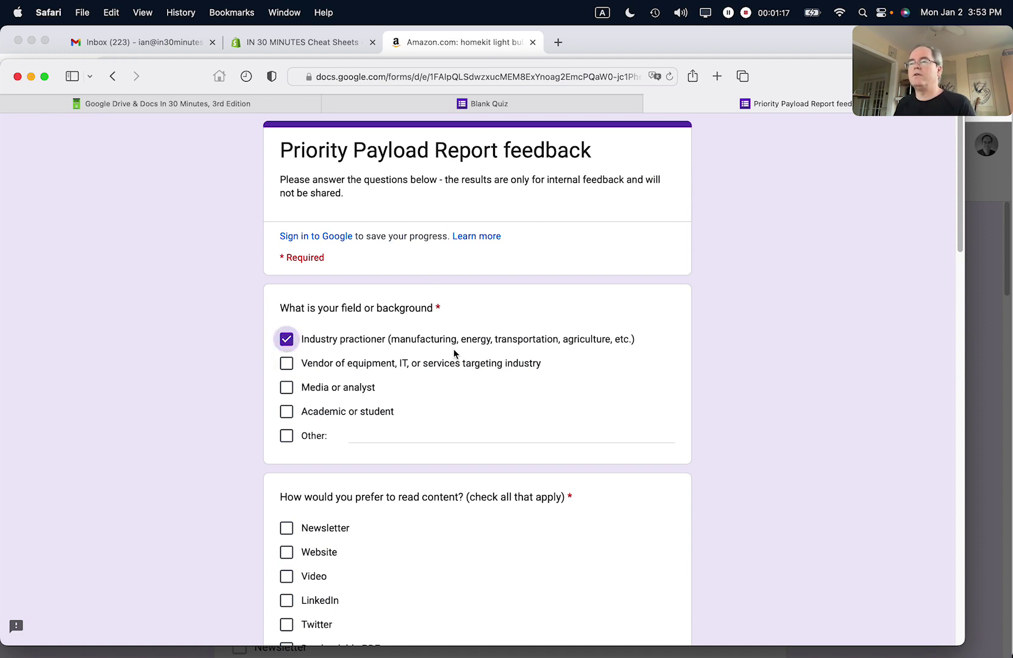
scroll(460, 354, "down", 5)
left_click(286, 287)
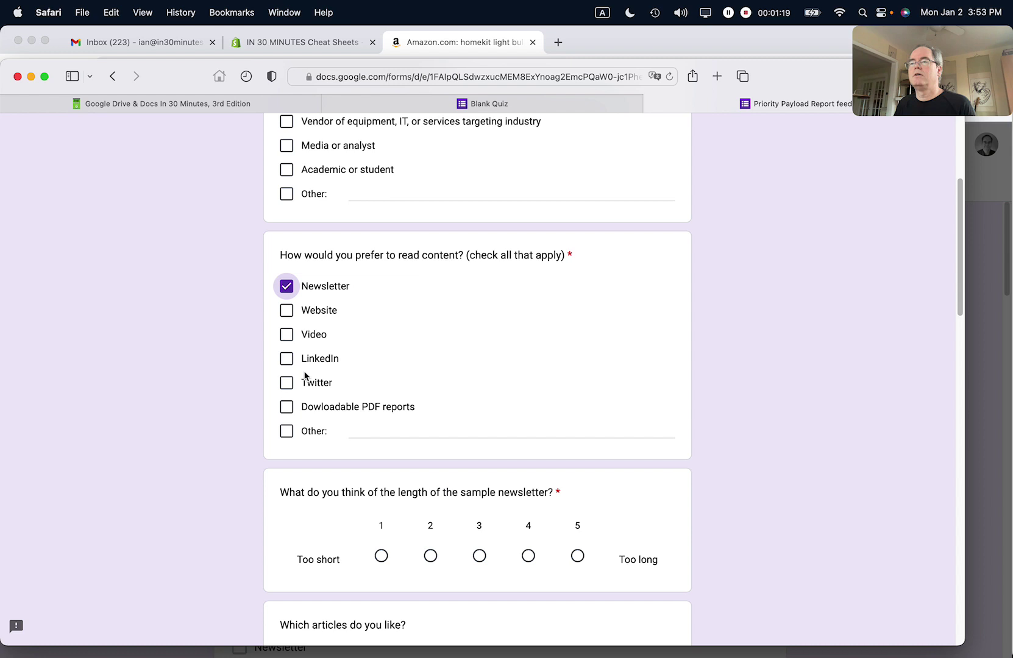
scroll(304, 377, "down", 7)
left_click(381, 187)
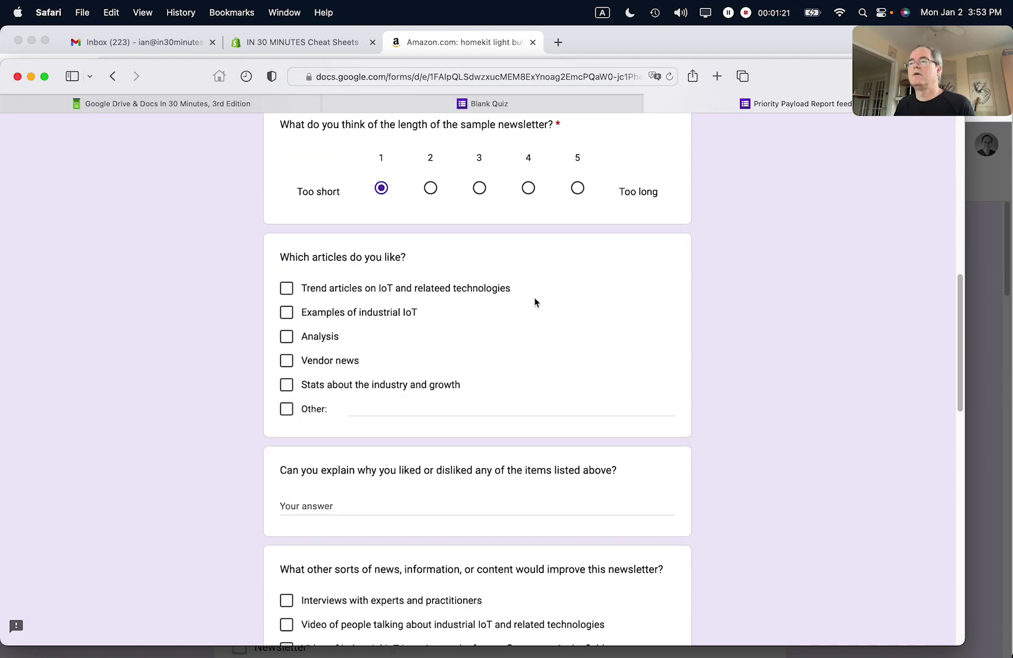
scroll(534, 302, "down", 10)
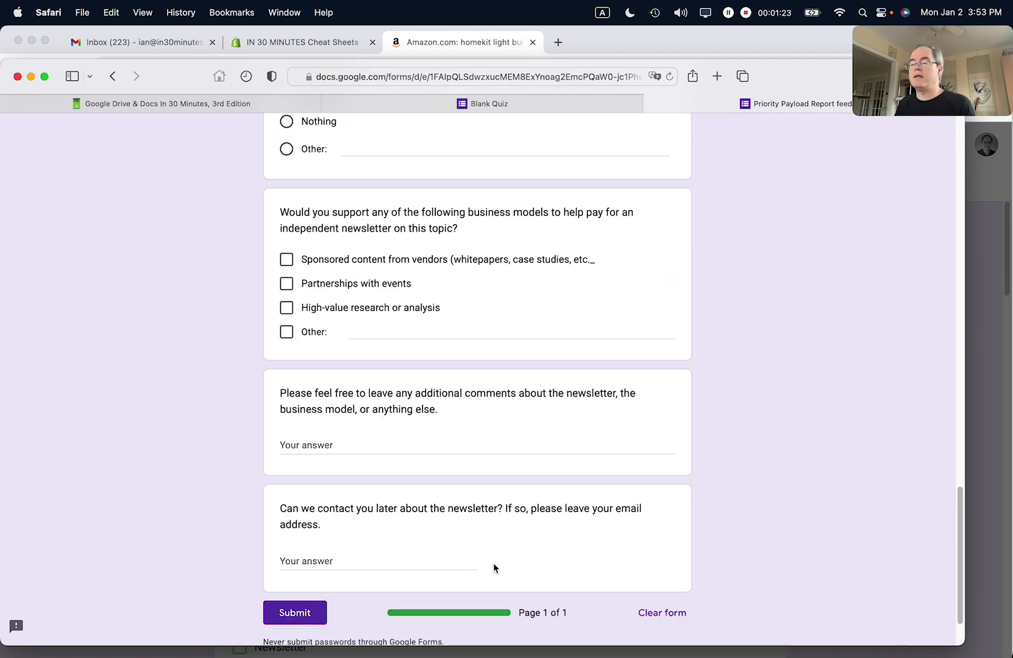
scroll(497, 569, "down", 2)
left_click_drag(518, 541, 572, 538)
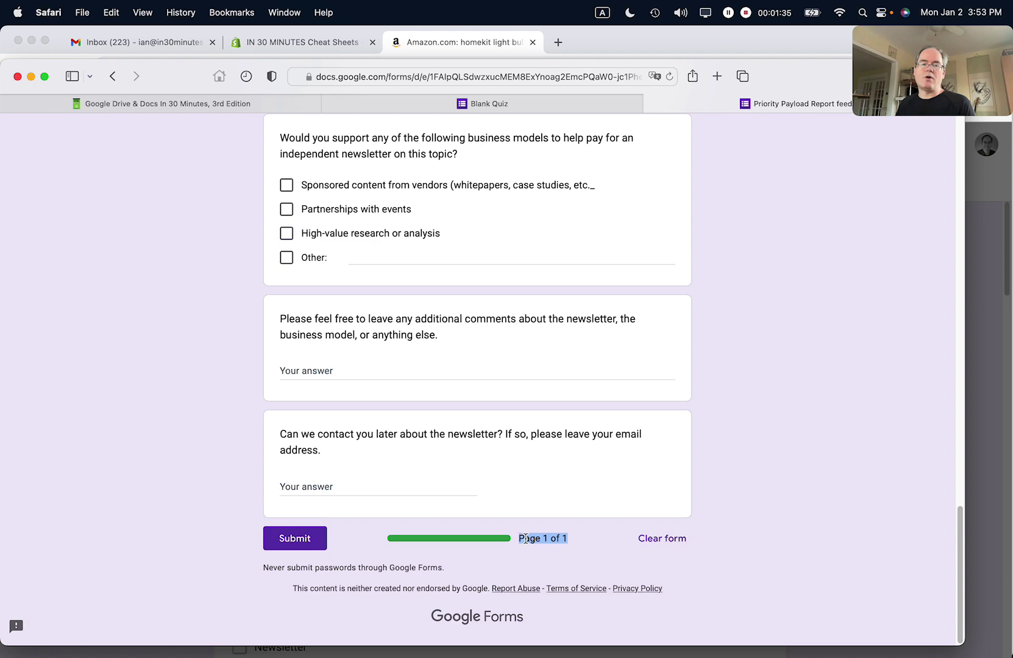
scroll(526, 539, "up", 15)
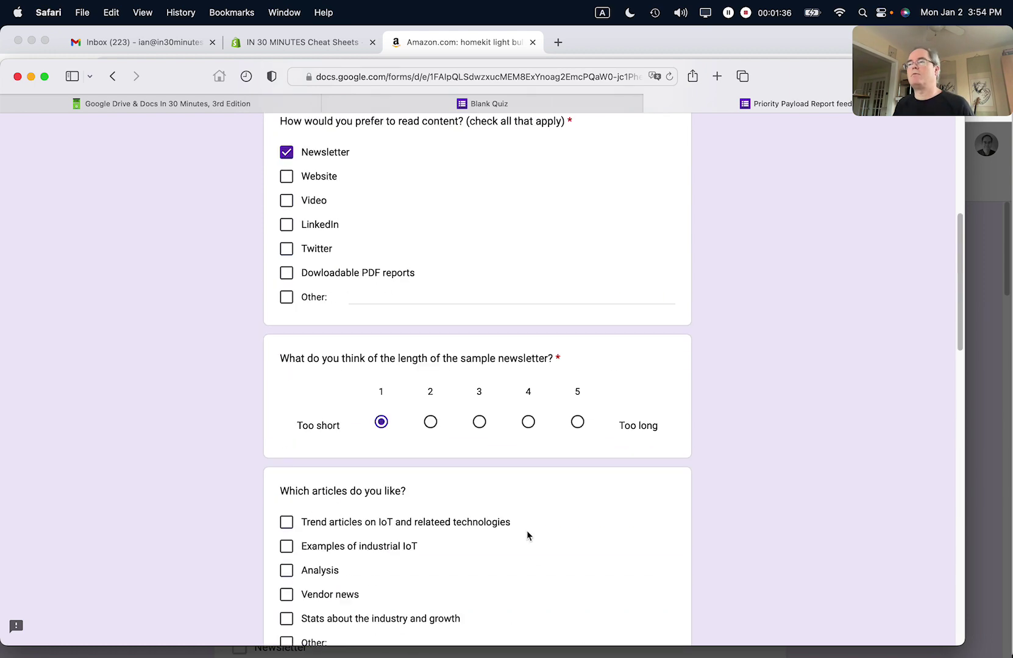
left_click(172, 101)
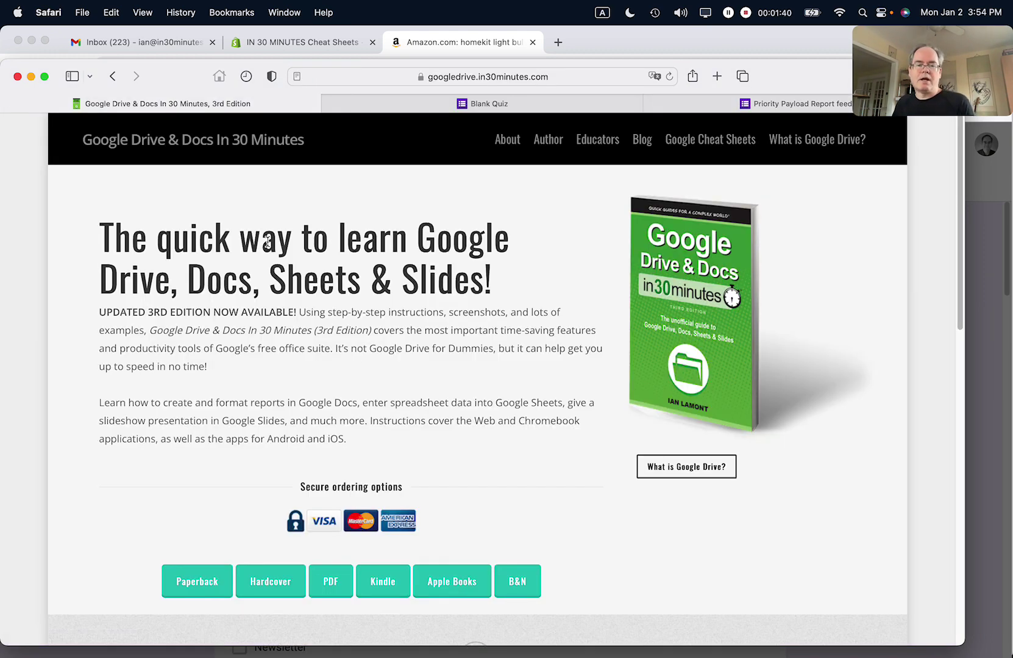